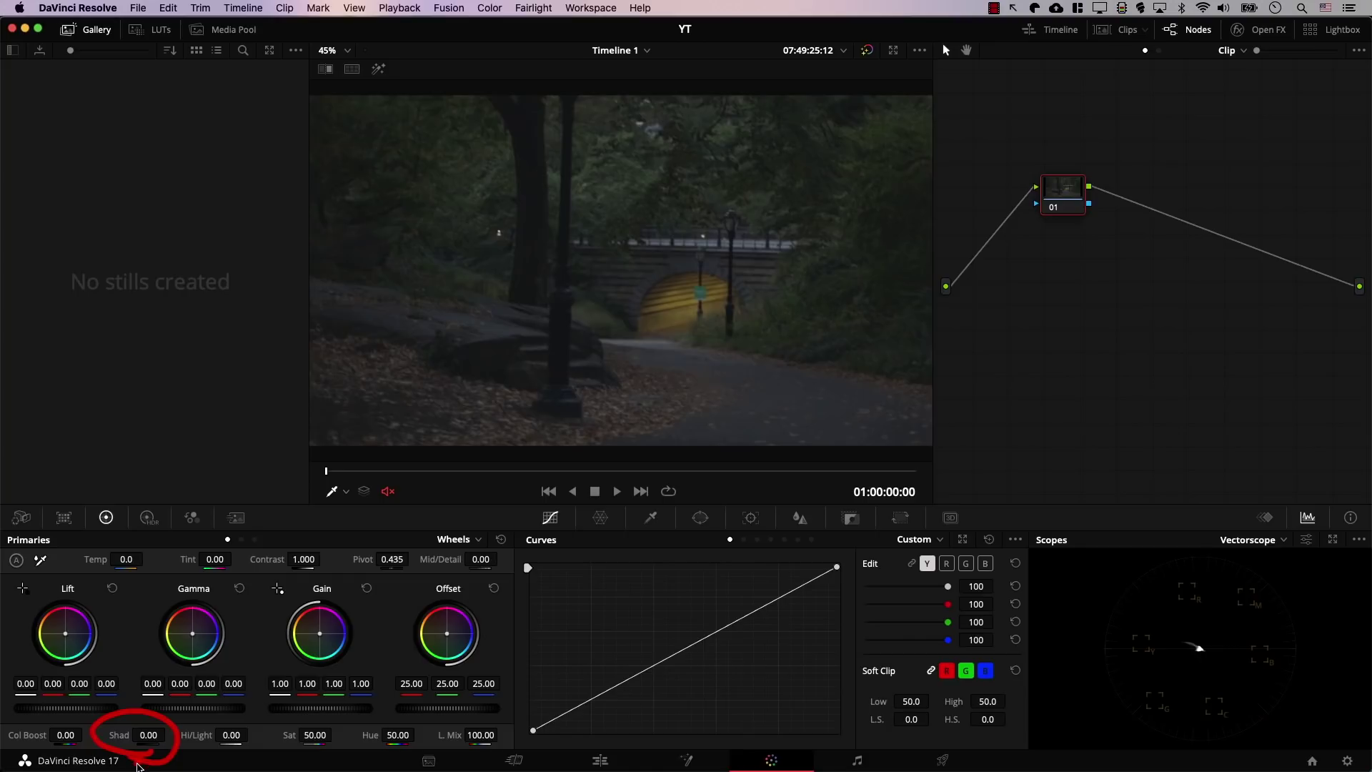
Adjust controls on the park clip before editing its custom curve
{"action": "left_click", "coordinate": [196, 639]}
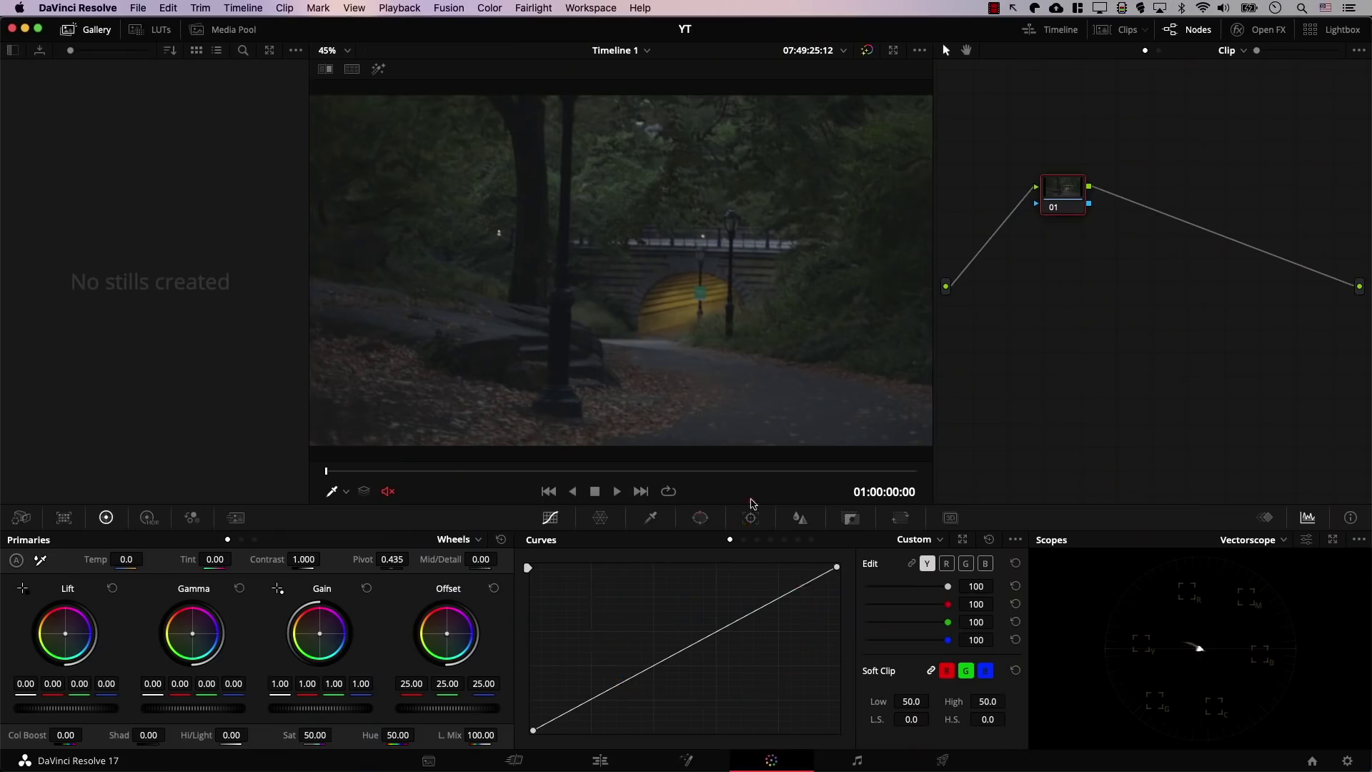
{"action": "mouse_move", "coordinate": [858, 692]}
{"action": "left_mouse_down"}
{"action": "mouse_move", "coordinate": [1023, 682]}
{"action": "mouse_move", "coordinate": [1017, 744]}
{"action": "mouse_move", "coordinate": [850, 695]}
{"action": "left_mouse_up"}
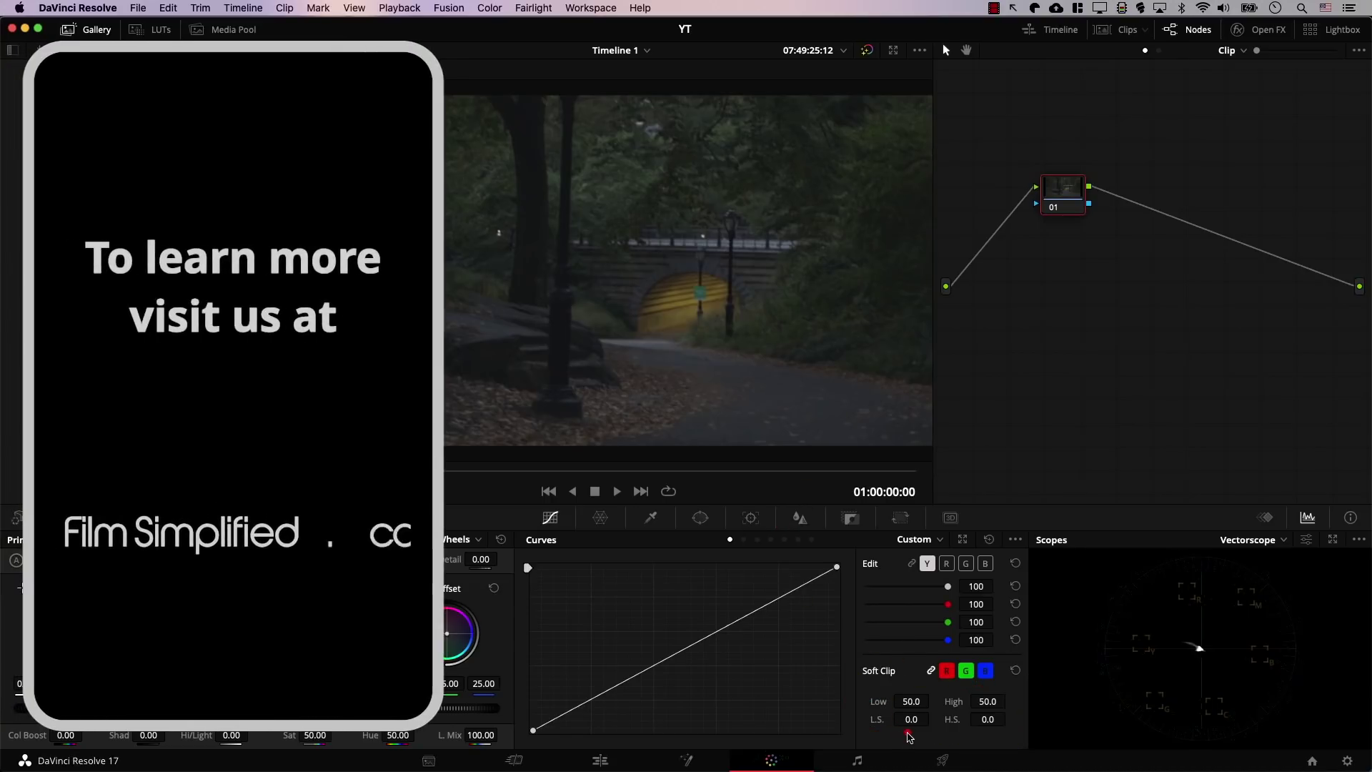
{"action": "left_click_drag", "start_coordinate": [908, 734], "coordinate": [897, 740]}
{"action": "left_click_drag", "start_coordinate": [986, 740], "coordinate": [961, 743]}
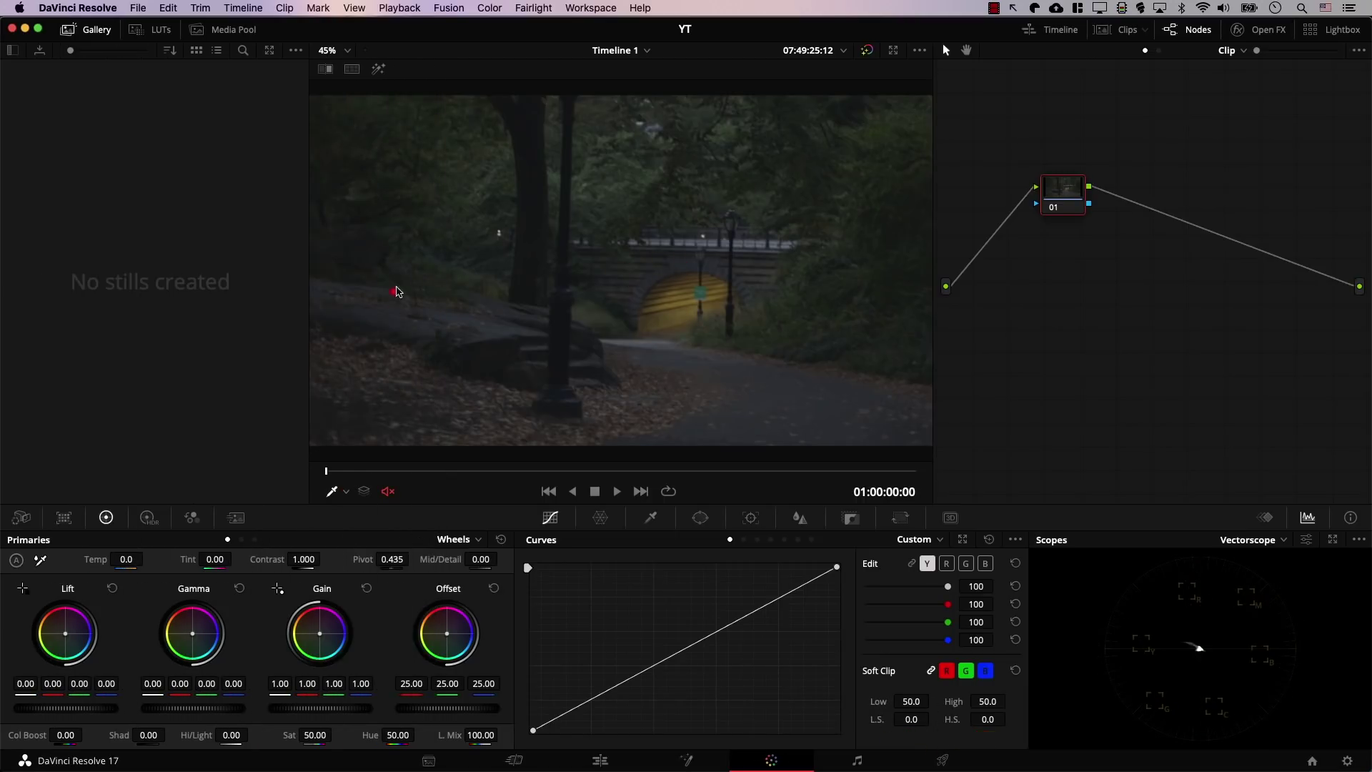
{"action": "mouse_move", "coordinate": [381, 183]}
{"action": "left_mouse_down"}
{"action": "mouse_move", "coordinate": [473, 330]}
{"action": "mouse_move", "coordinate": [480, 288]}
{"action": "left_mouse_up"}
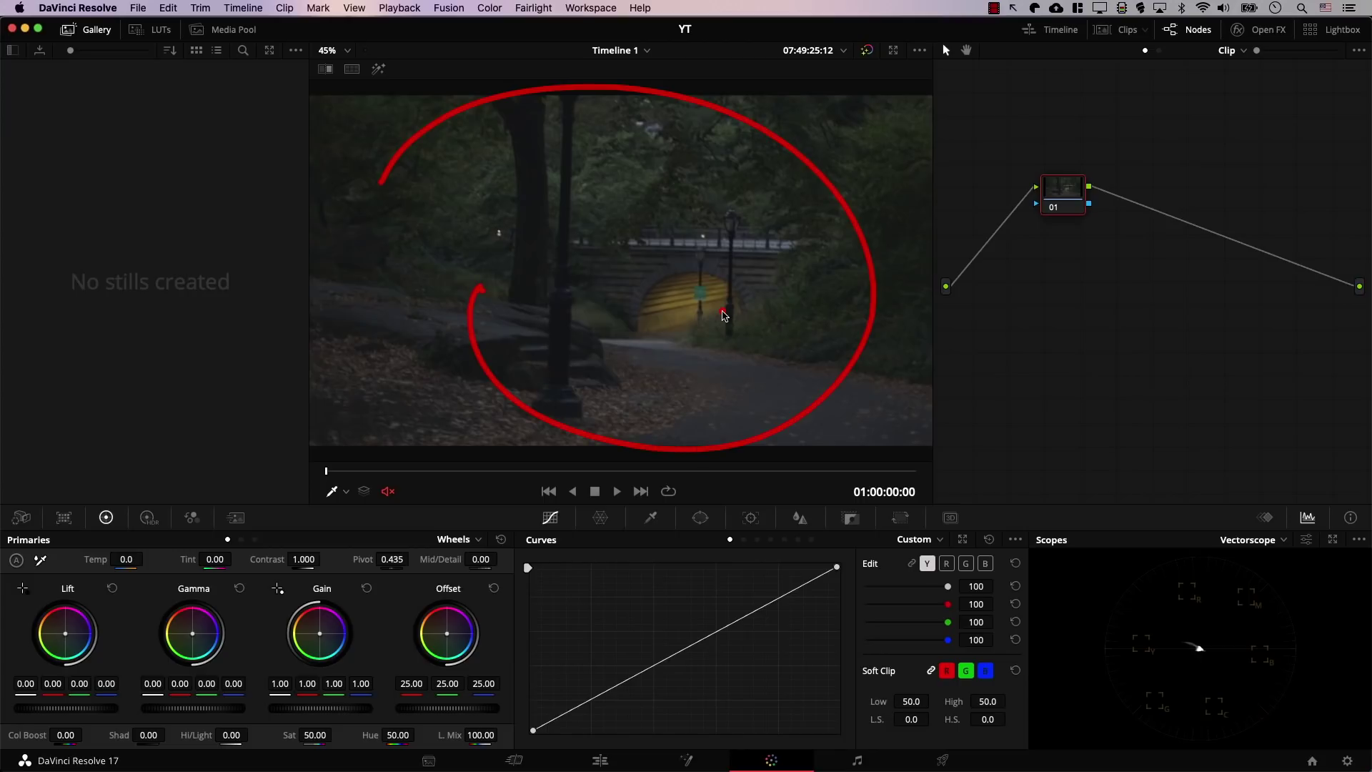
Pull the curve's black point right and white point left for a steep high-contrast curve
{"action": "left_click", "coordinate": [533, 730]}
{"action": "left_click_drag", "start_coordinate": [535, 730], "coordinate": [583, 730]}
{"action": "left_click_drag", "start_coordinate": [834, 569], "coordinate": [668, 568]}
{"action": "left_click_drag", "start_coordinate": [583, 729], "coordinate": [586, 737]}
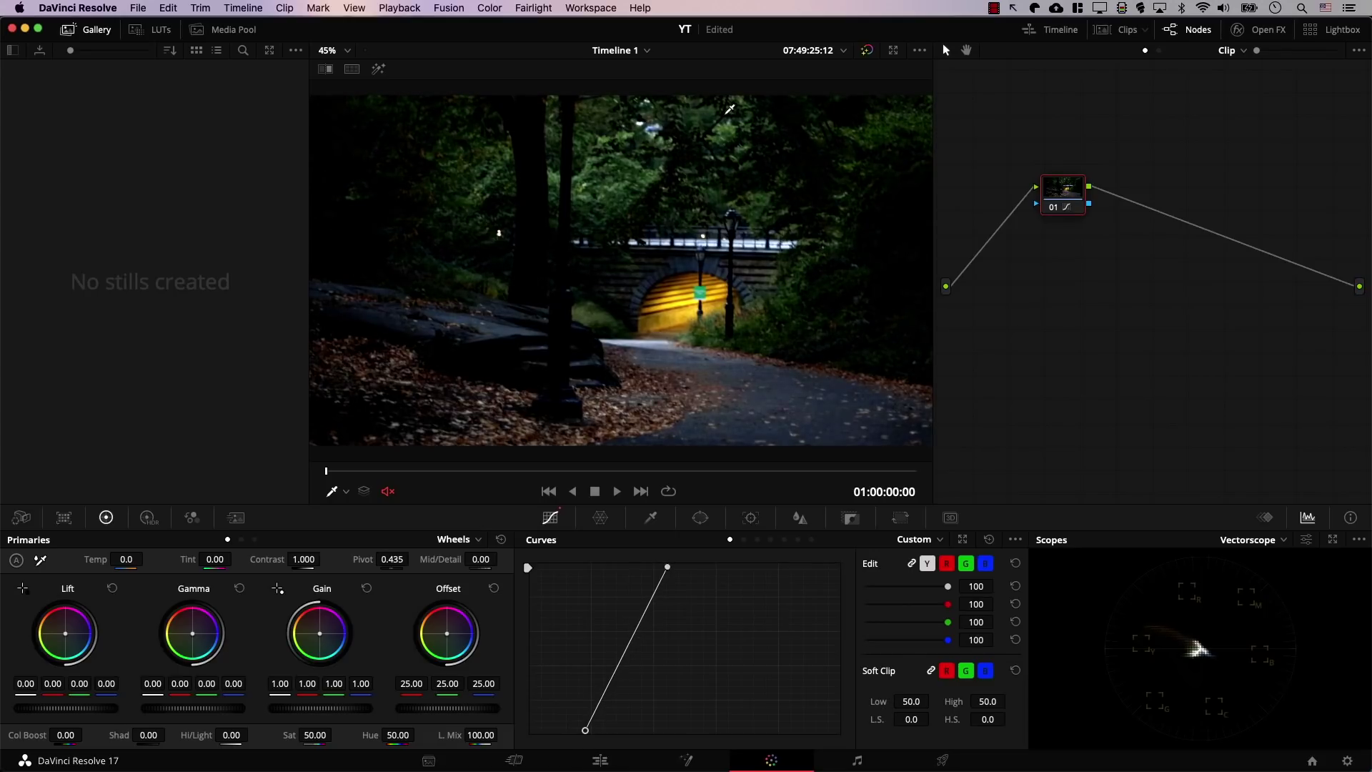
{"action": "mouse_move", "coordinate": [323, 242]}
{"action": "left_mouse_down"}
{"action": "mouse_move", "coordinate": [398, 177]}
{"action": "mouse_move", "coordinate": [327, 229]}
{"action": "left_mouse_up"}
{"action": "left_click_drag", "start_coordinate": [532, 316], "coordinate": [490, 308]}
{"action": "left_click_drag", "start_coordinate": [858, 303], "coordinate": [850, 305]}
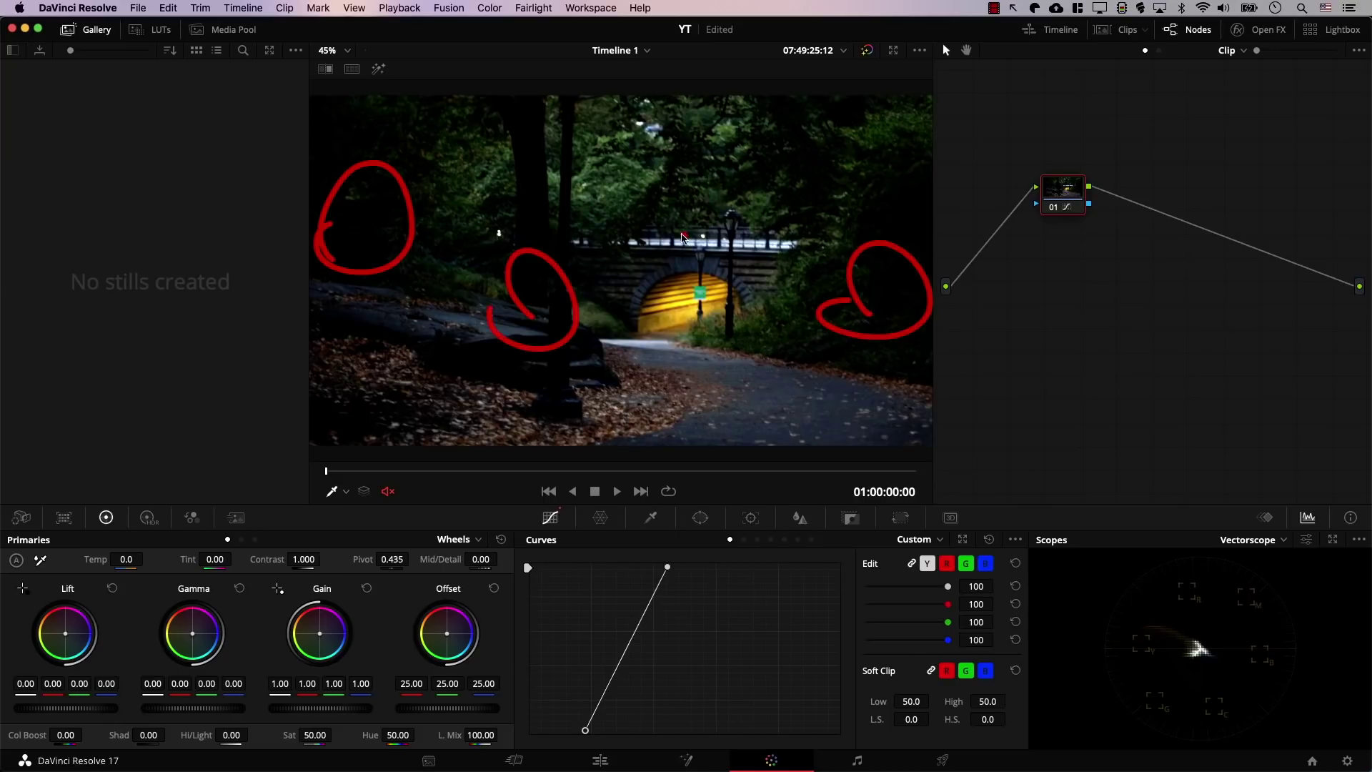
{"action": "mouse_move", "coordinate": [627, 168]}
{"action": "left_mouse_down"}
{"action": "mouse_move", "coordinate": [686, 261]}
{"action": "mouse_move", "coordinate": [661, 272]}
{"action": "left_mouse_up"}
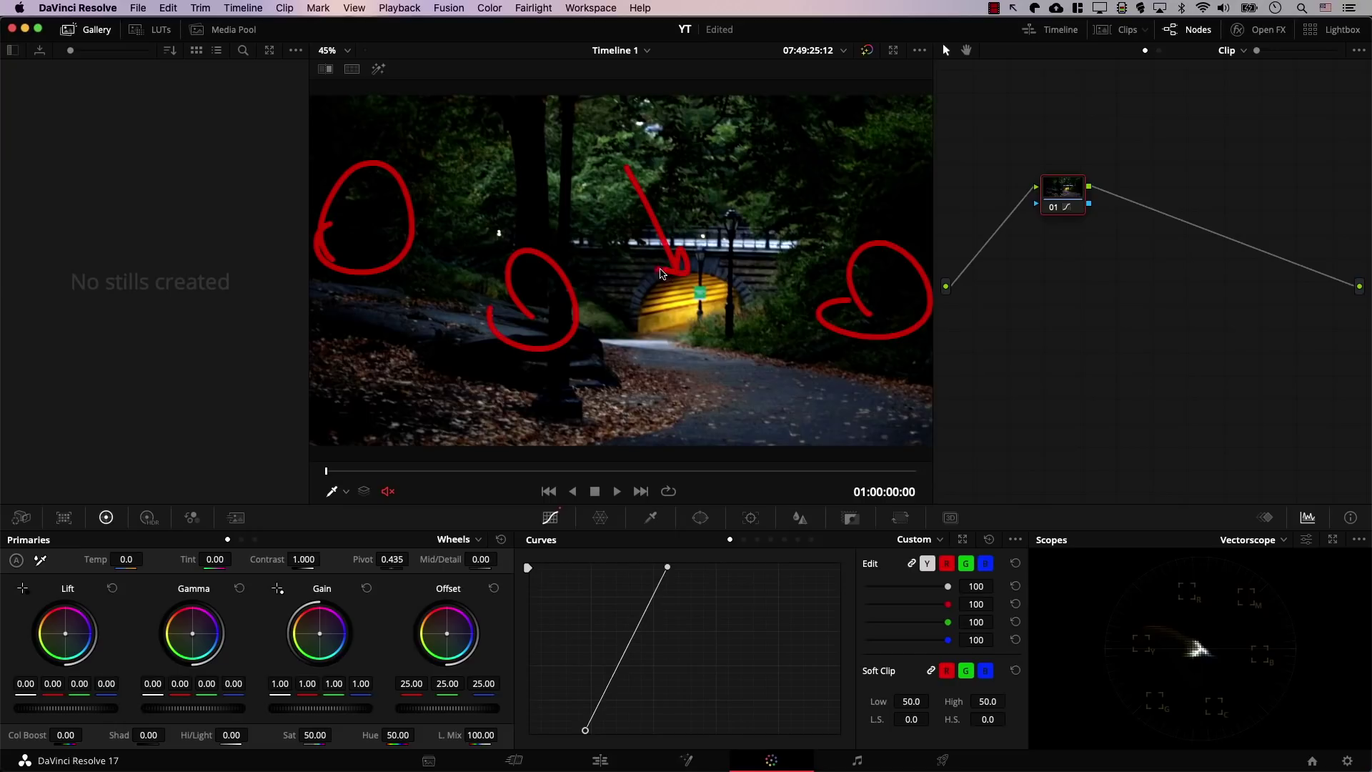
{"action": "left_click", "coordinate": [666, 294]}
{"action": "key", "text": "Escape"}
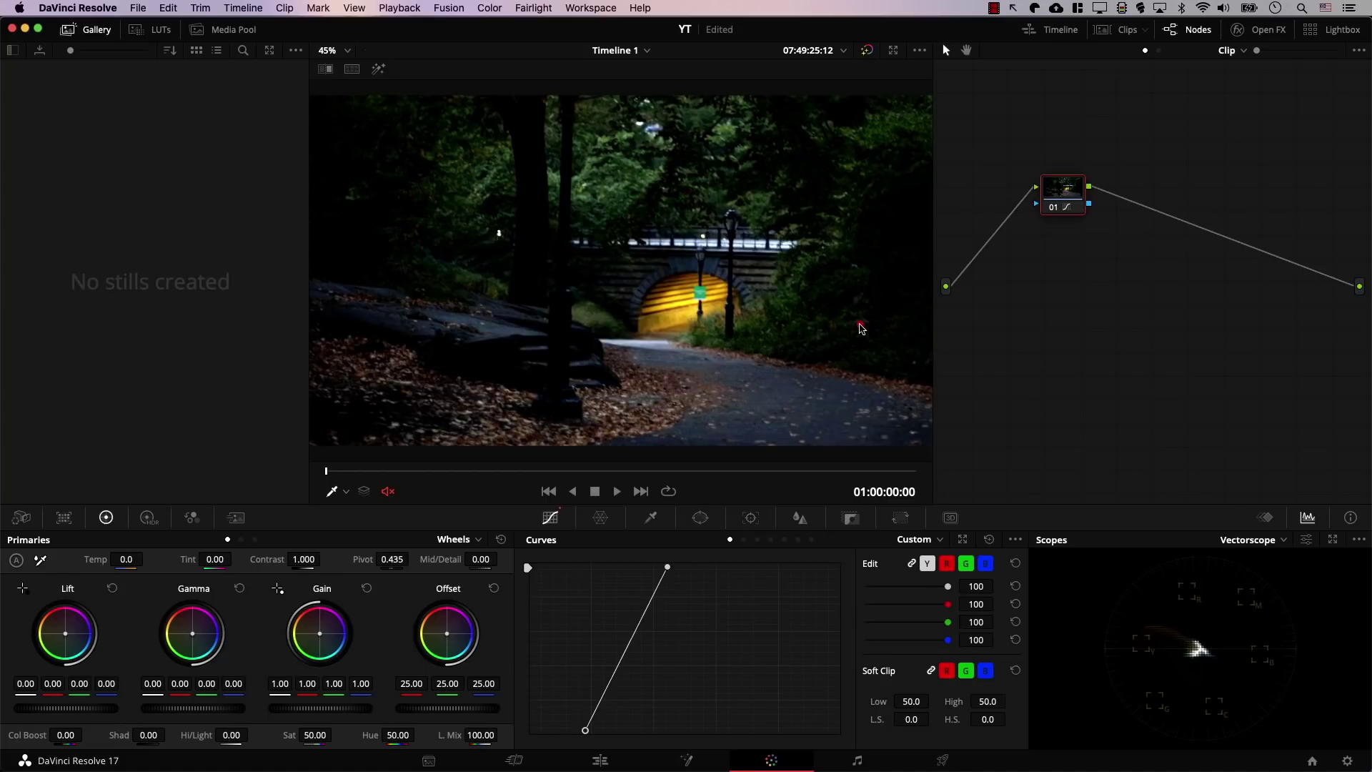
Raise the Soft Clip L.S. value to 75.4 to bring back shadow detail
{"action": "left_click_drag", "start_coordinate": [853, 306], "coordinate": [866, 319]}
{"action": "left_click_drag", "start_coordinate": [457, 343], "coordinate": [444, 382]}
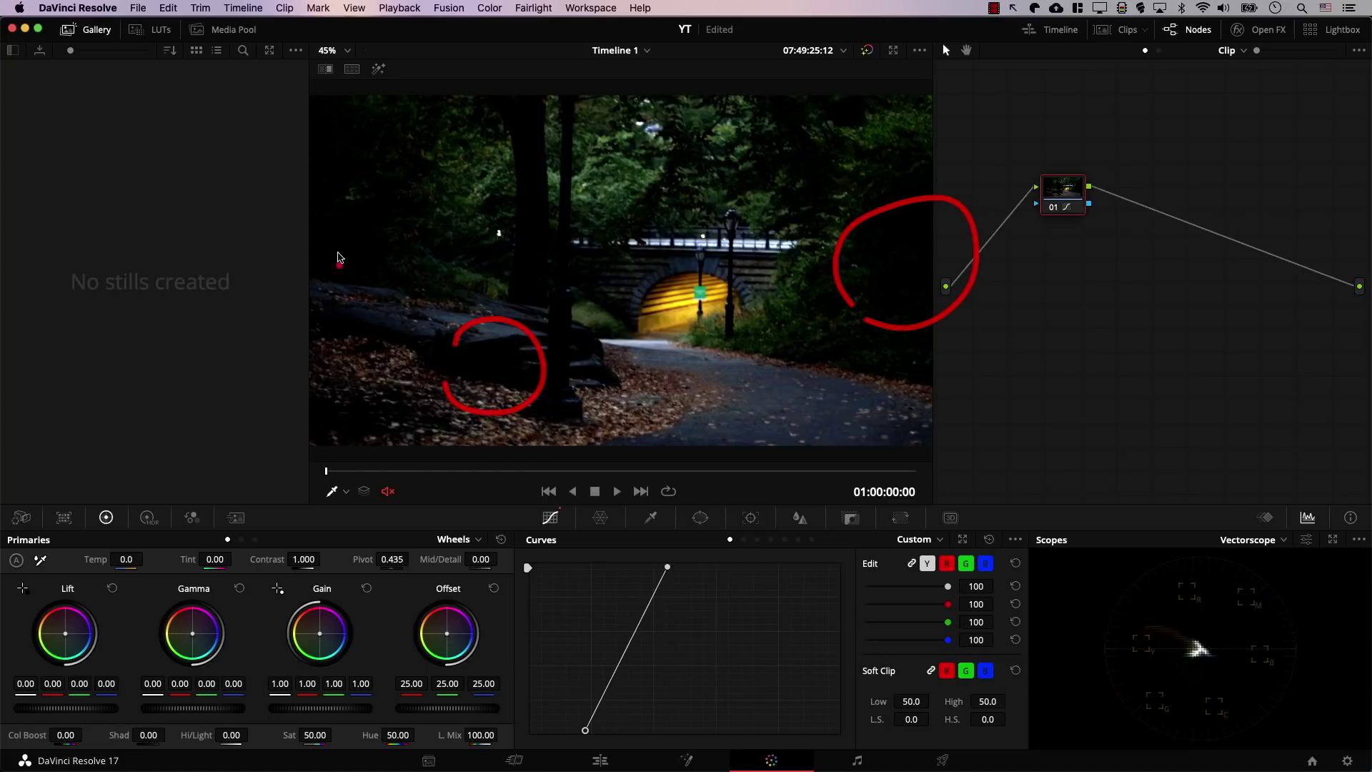
{"action": "left_click_drag", "start_coordinate": [307, 218], "coordinate": [325, 209]}
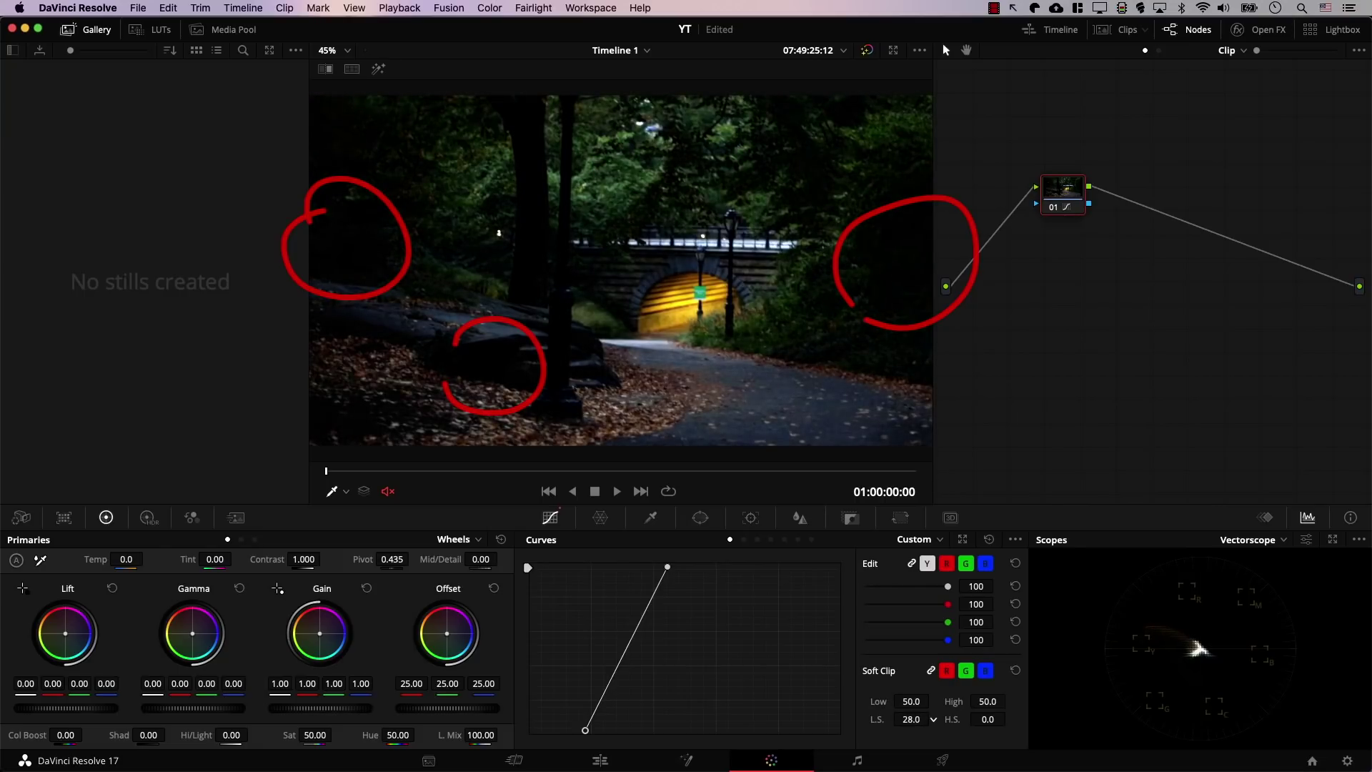
{"action": "left_click_drag", "start_coordinate": [910, 719], "coordinate": [929, 719]}
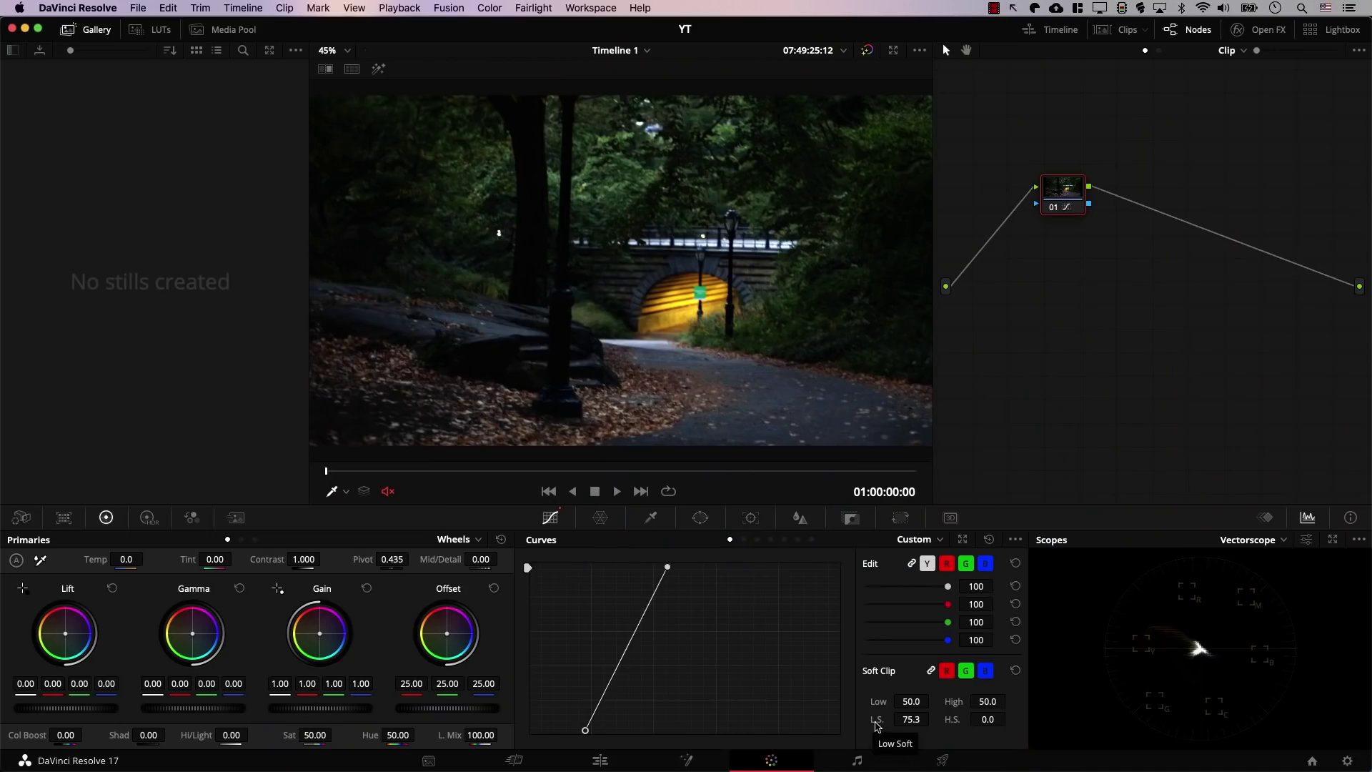
{"action": "left_click_drag", "start_coordinate": [876, 720], "coordinate": [873, 694]}
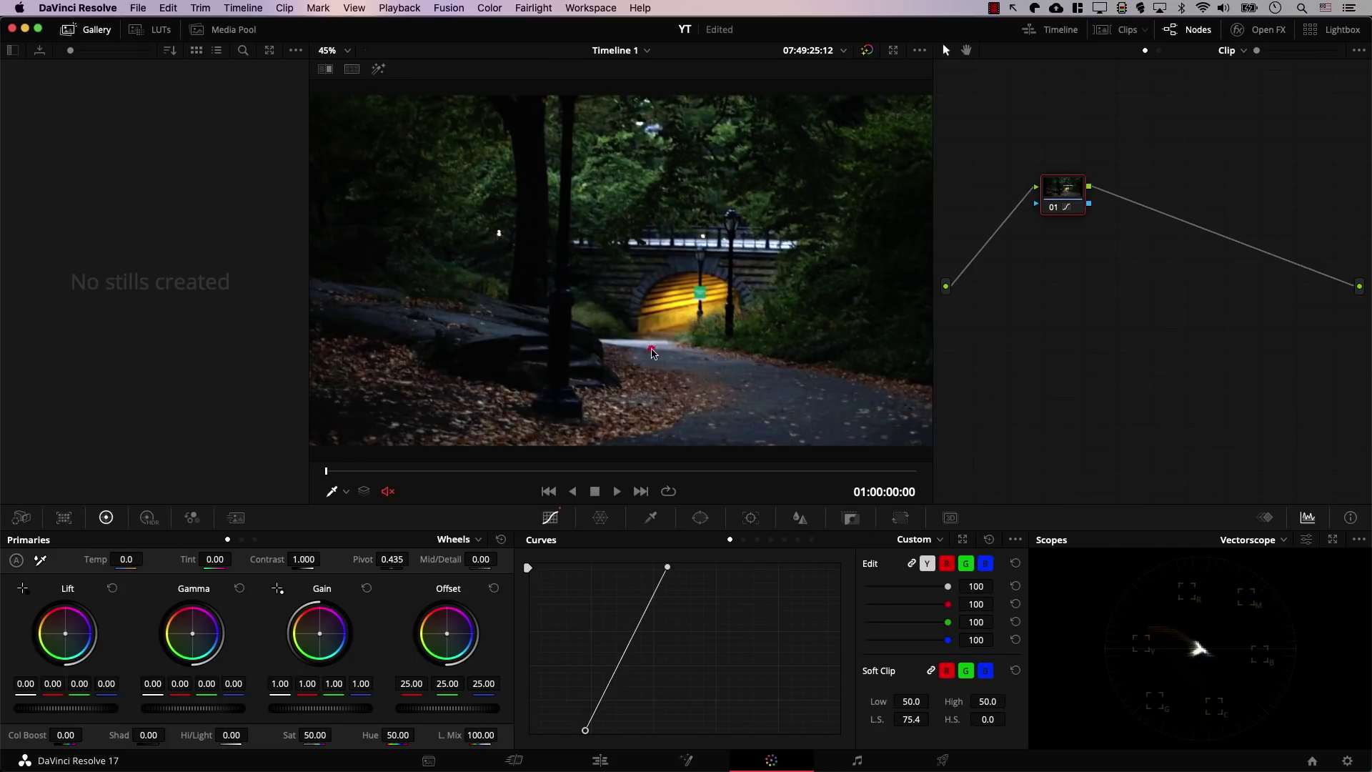
Raise Soft Clip H.S. to 100 and pull the white point further left
{"action": "left_click_drag", "start_coordinate": [652, 352], "coordinate": [633, 351]}
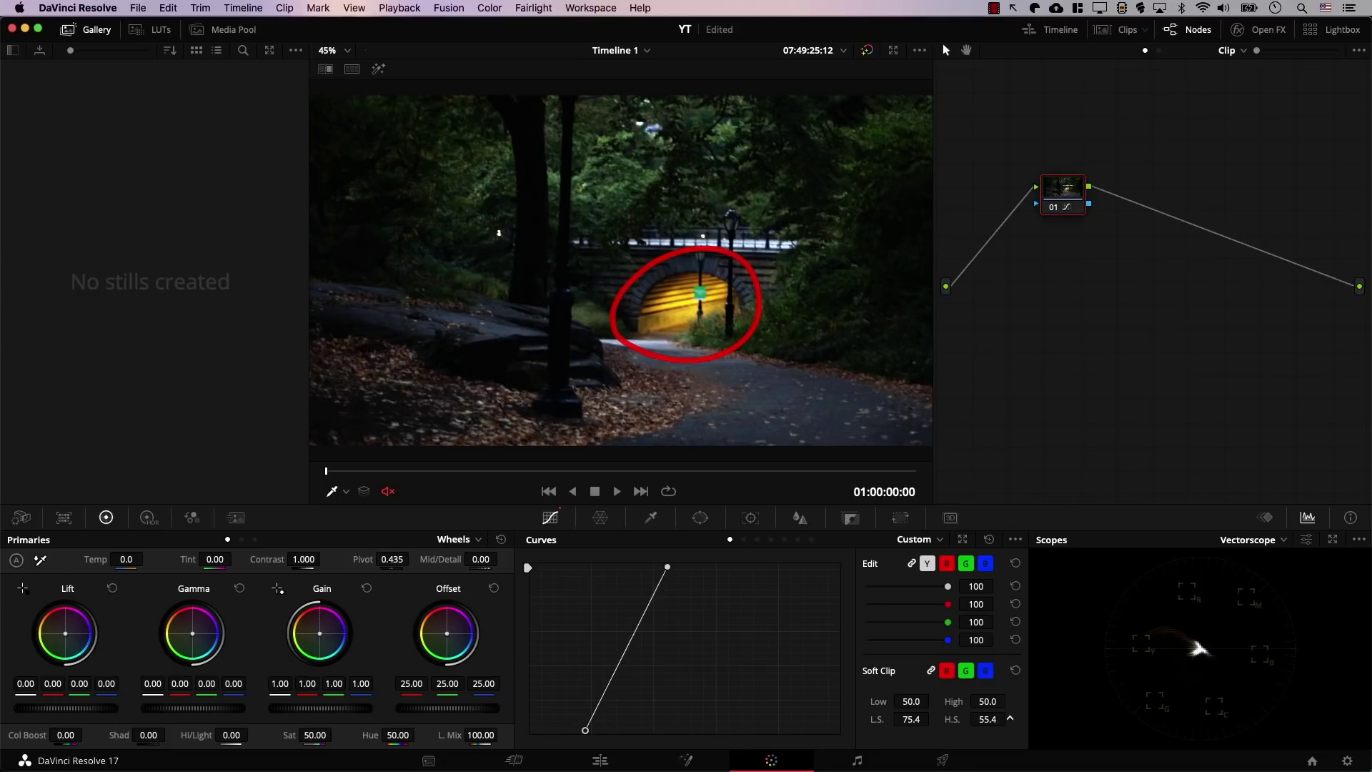
{"action": "left_click_drag", "start_coordinate": [987, 718], "coordinate": [1365, 715]}
{"action": "left_click_drag", "start_coordinate": [664, 571], "coordinate": [638, 567]}
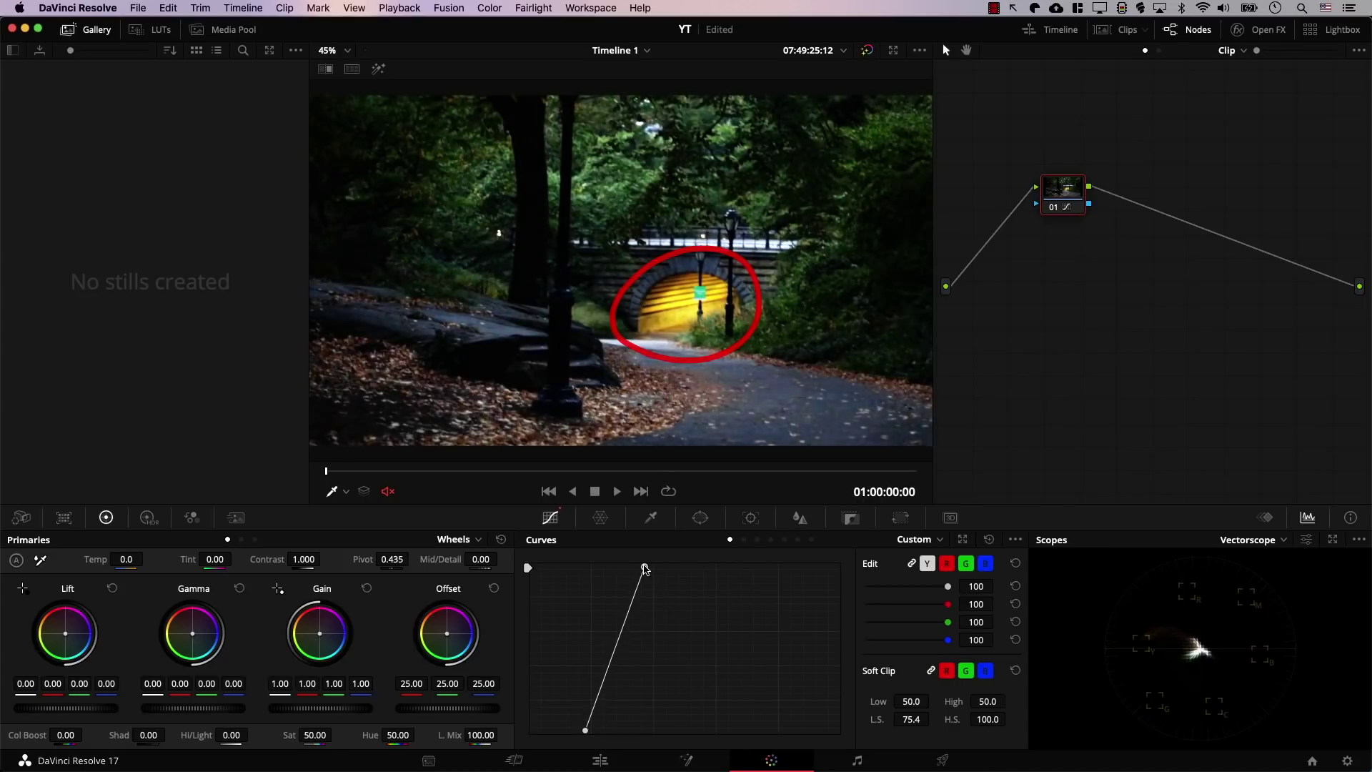
Compare the tunnel glow with H.S. reset versus about 100, ending reset
{"action": "double_click", "coordinate": [950, 720]}
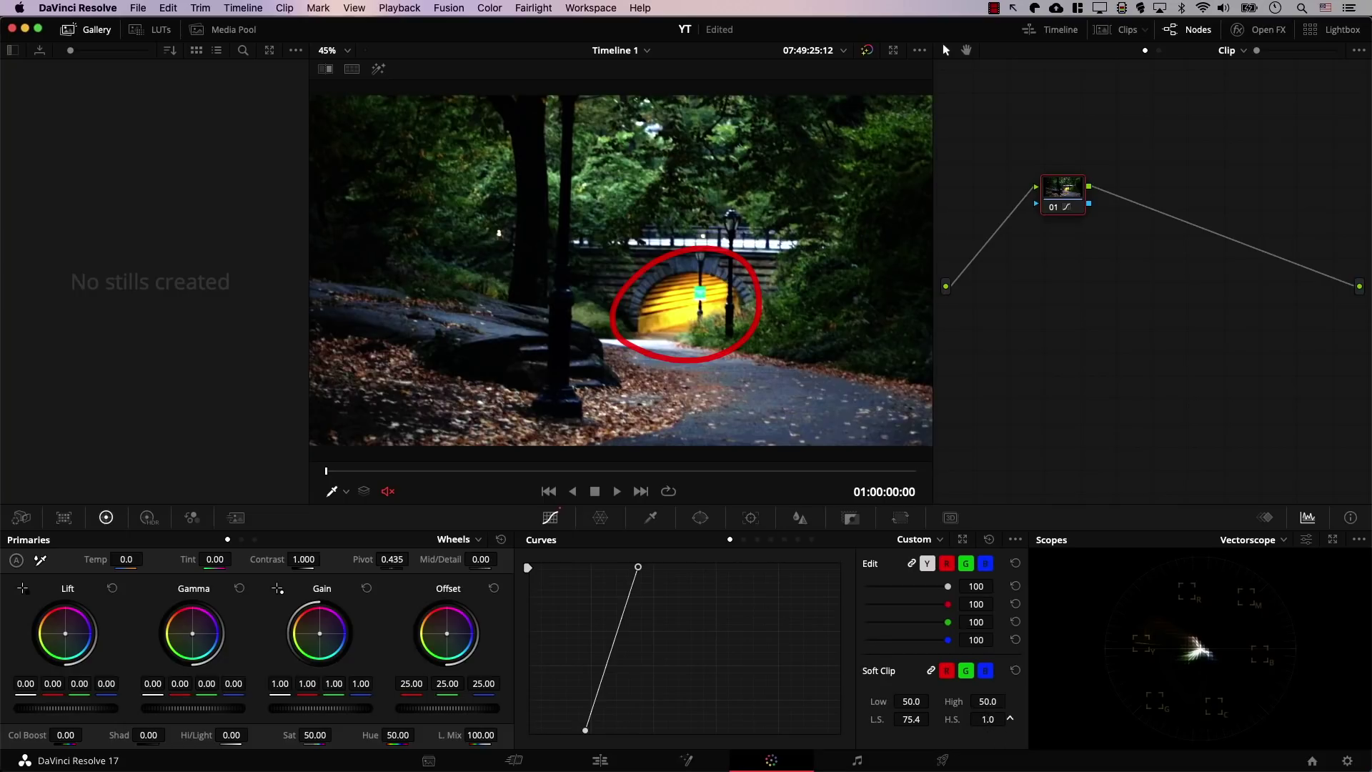
{"action": "left_click_drag", "start_coordinate": [1009, 718], "coordinate": [1010, 719]}
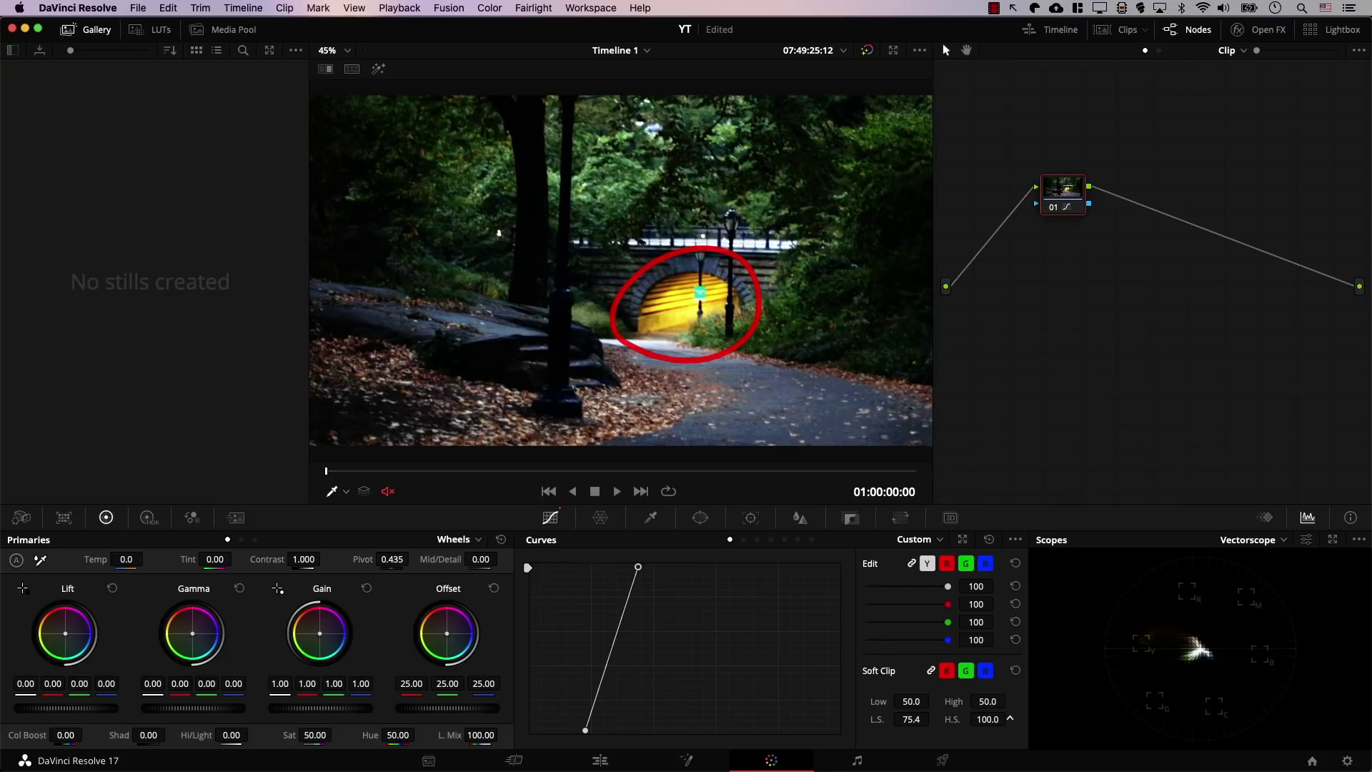
{"action": "double_click", "coordinate": [954, 721]}
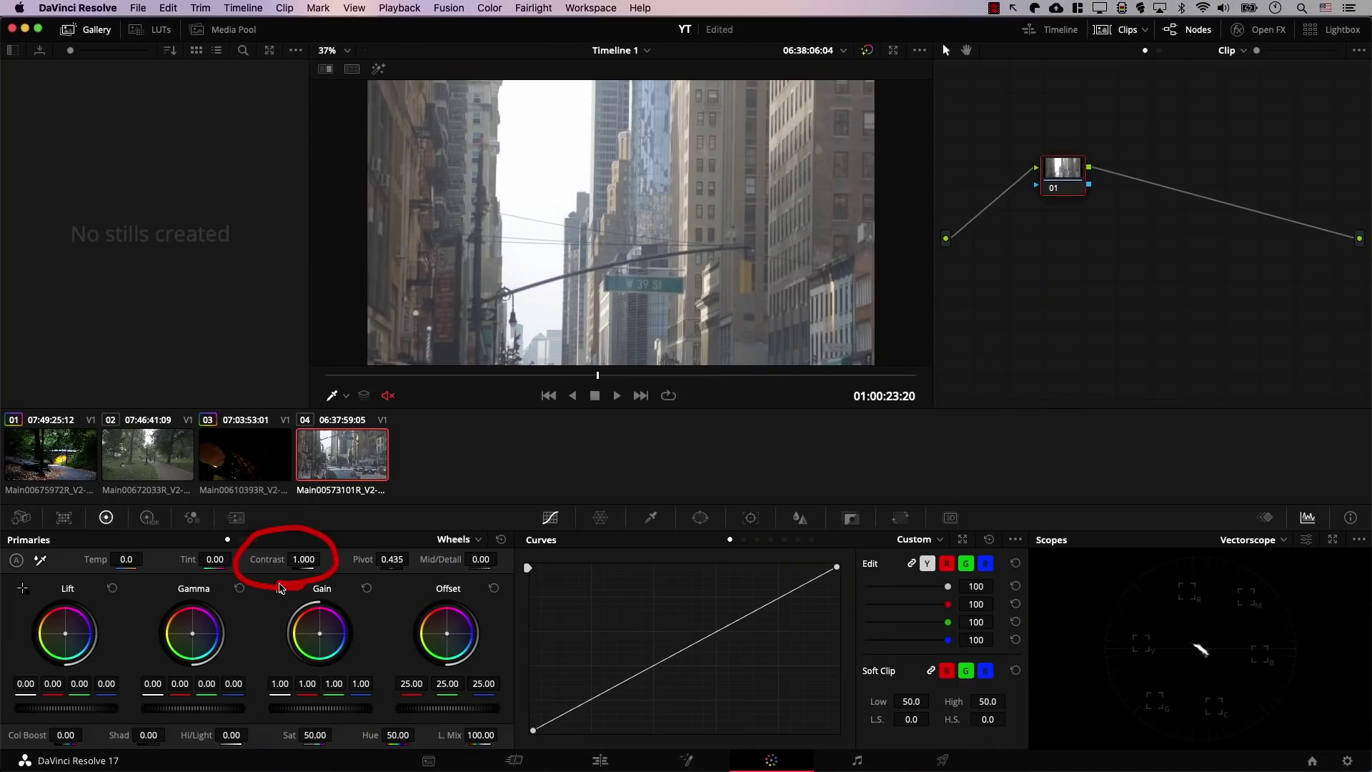
Set the city street clip's Primaries Contrast to 1.706 with Pivot 0.497
{"action": "left_click_drag", "start_coordinate": [273, 564], "coordinate": [529, 596]}
{"action": "left_click_drag", "start_coordinate": [392, 560], "coordinate": [432, 559]}
{"action": "left_click_drag", "start_coordinate": [307, 560], "coordinate": [326, 572]}
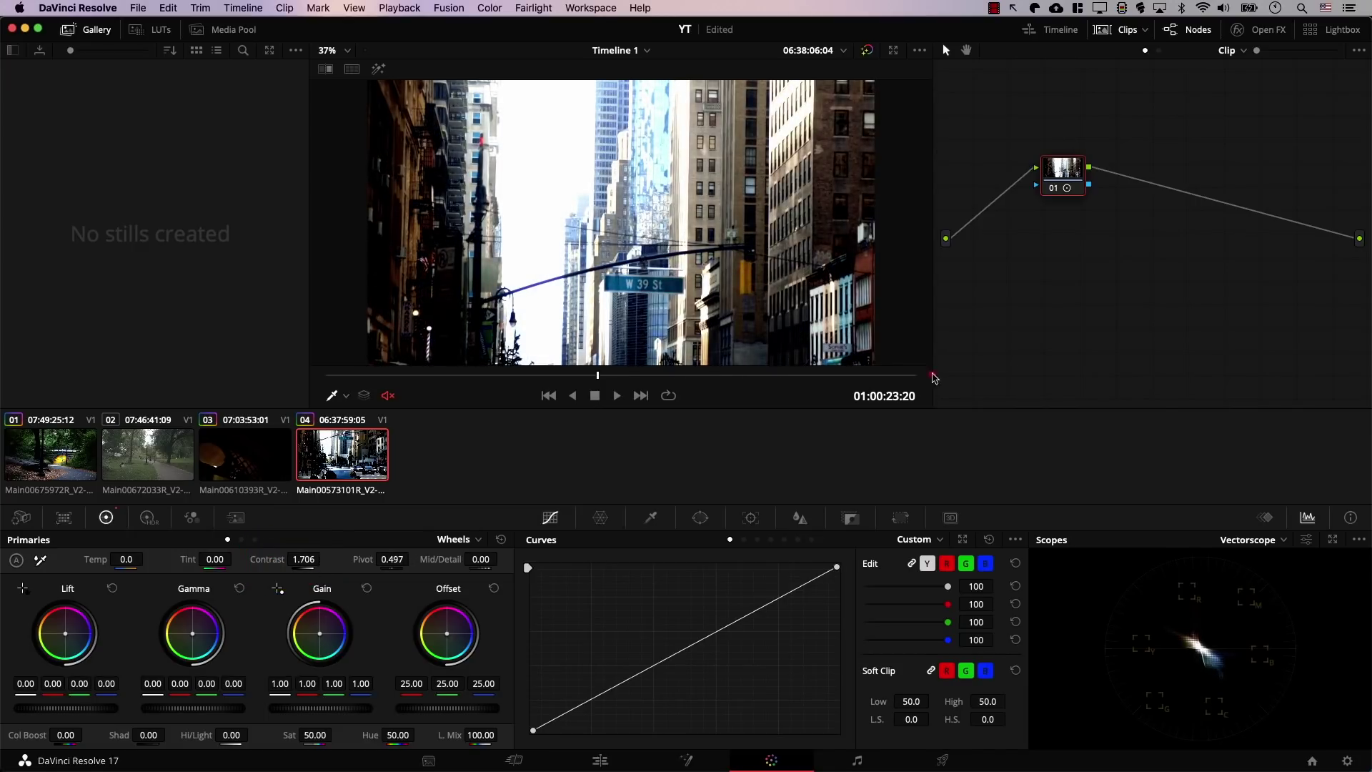
{"action": "mouse_move", "coordinate": [1056, 197]}
{"action": "left_mouse_down"}
{"action": "mouse_move", "coordinate": [1145, 204]}
{"action": "mouse_move", "coordinate": [1066, 210]}
{"action": "left_mouse_up"}
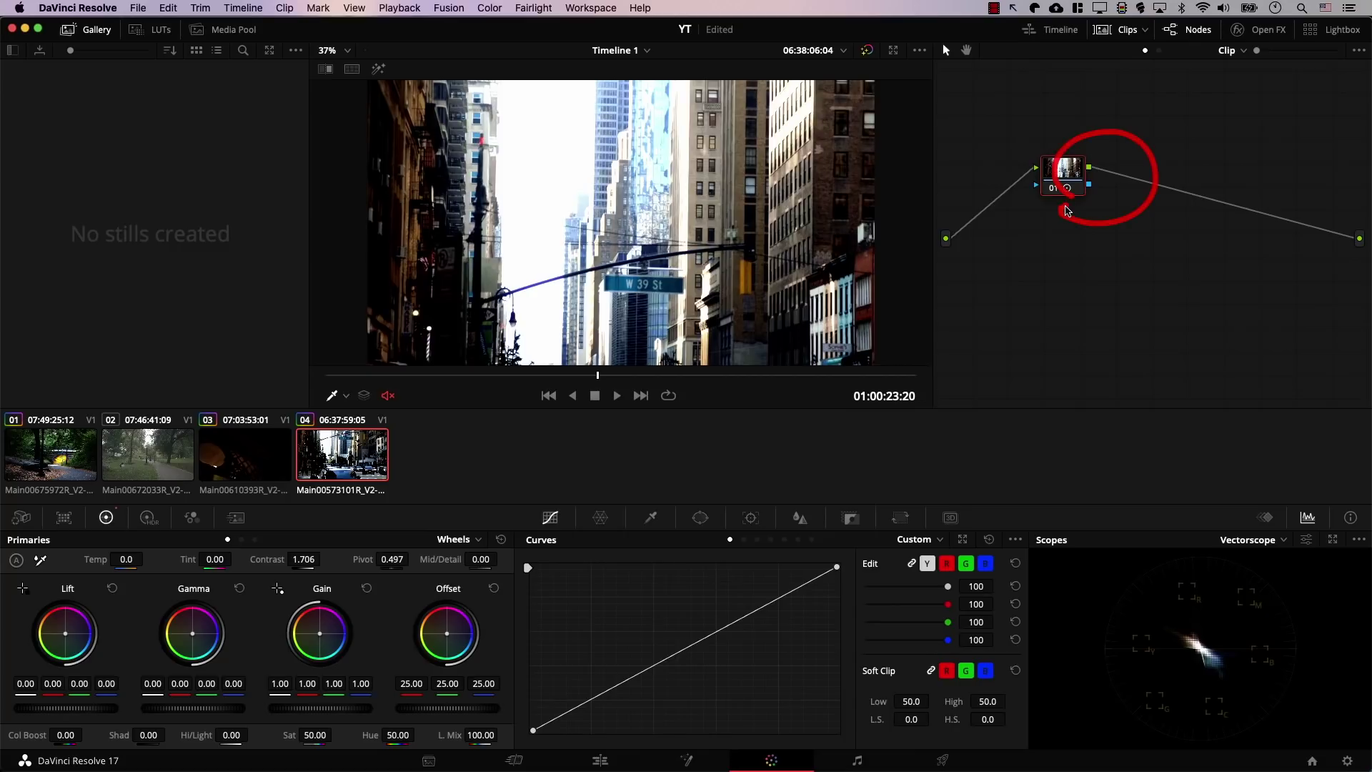
Add serial node 02 with Alt+S, try Soft Clip L.S. at 100, then reset it to 0
{"action": "key", "text": "alt+s"}
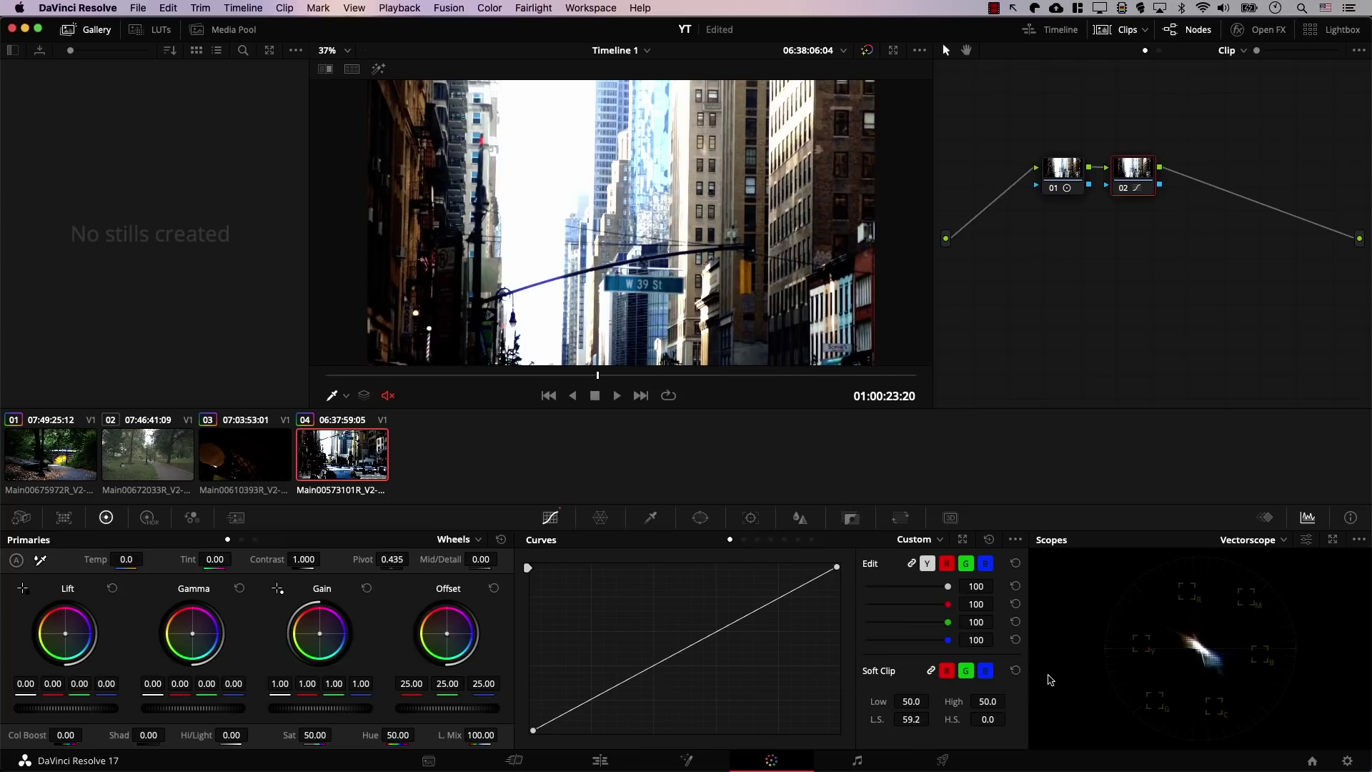
{"action": "left_click_drag", "start_coordinate": [910, 719], "coordinate": [932, 717]}
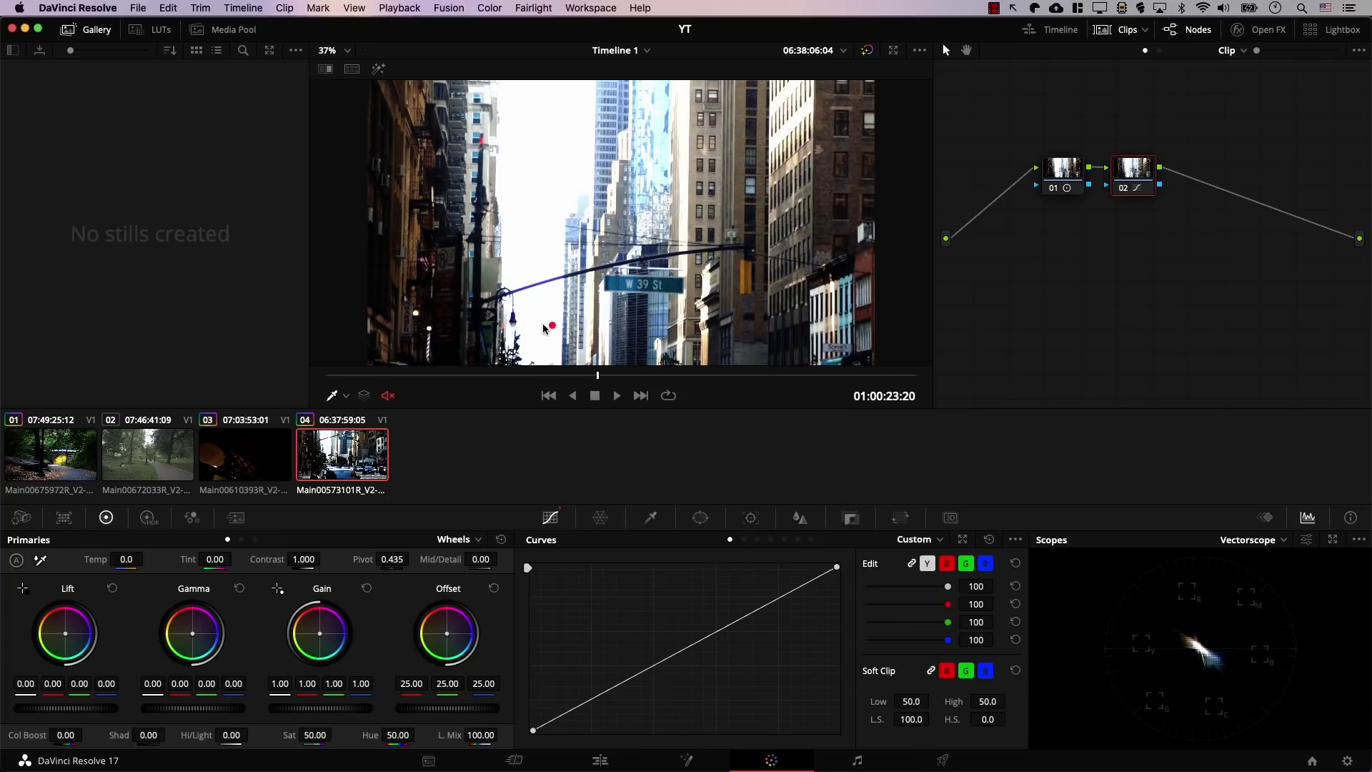
{"action": "mouse_move", "coordinate": [373, 342]}
{"action": "left_mouse_down"}
{"action": "mouse_move", "coordinate": [354, 269]}
{"action": "mouse_move", "coordinate": [452, 238]}
{"action": "mouse_move", "coordinate": [485, 289]}
{"action": "mouse_move", "coordinate": [456, 349]}
{"action": "mouse_move", "coordinate": [394, 357]}
{"action": "mouse_move", "coordinate": [369, 334]}
{"action": "left_mouse_up"}
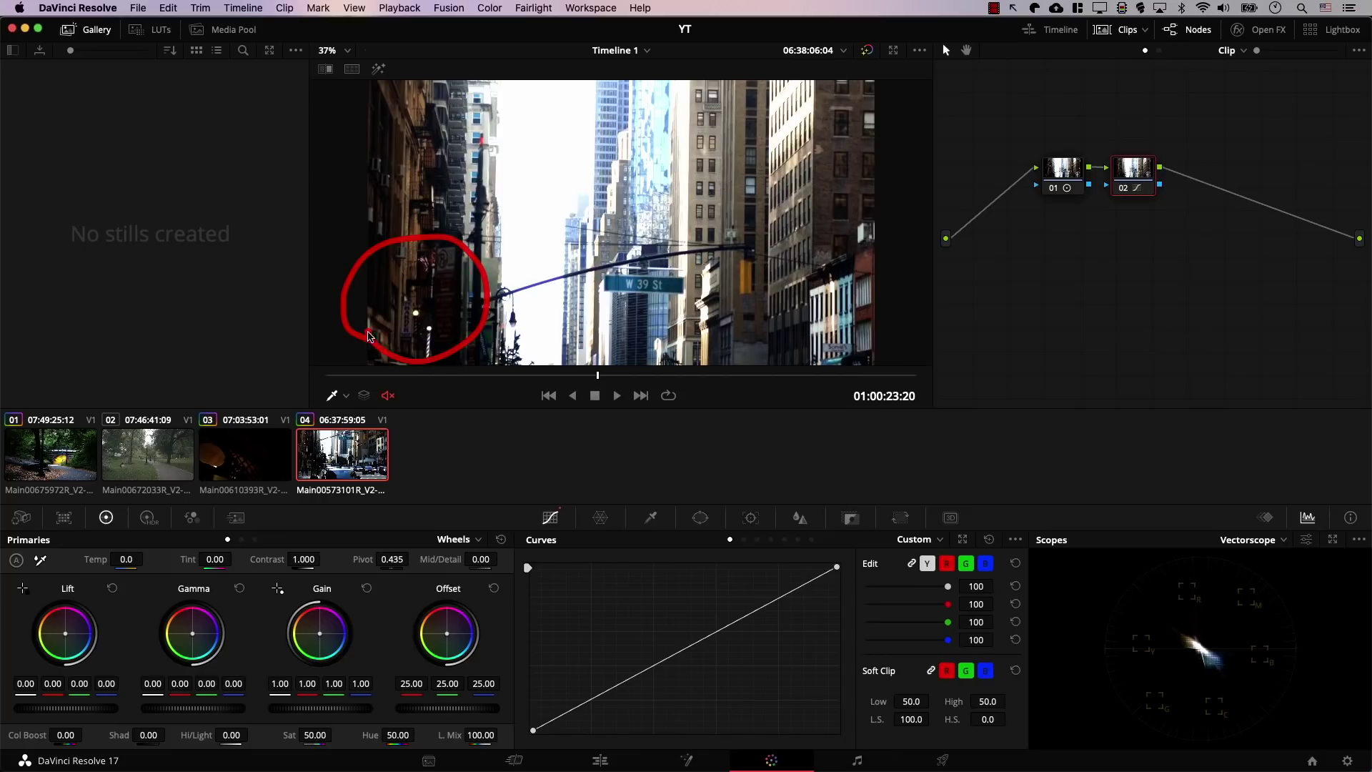
{"action": "double_click", "coordinate": [877, 720]}
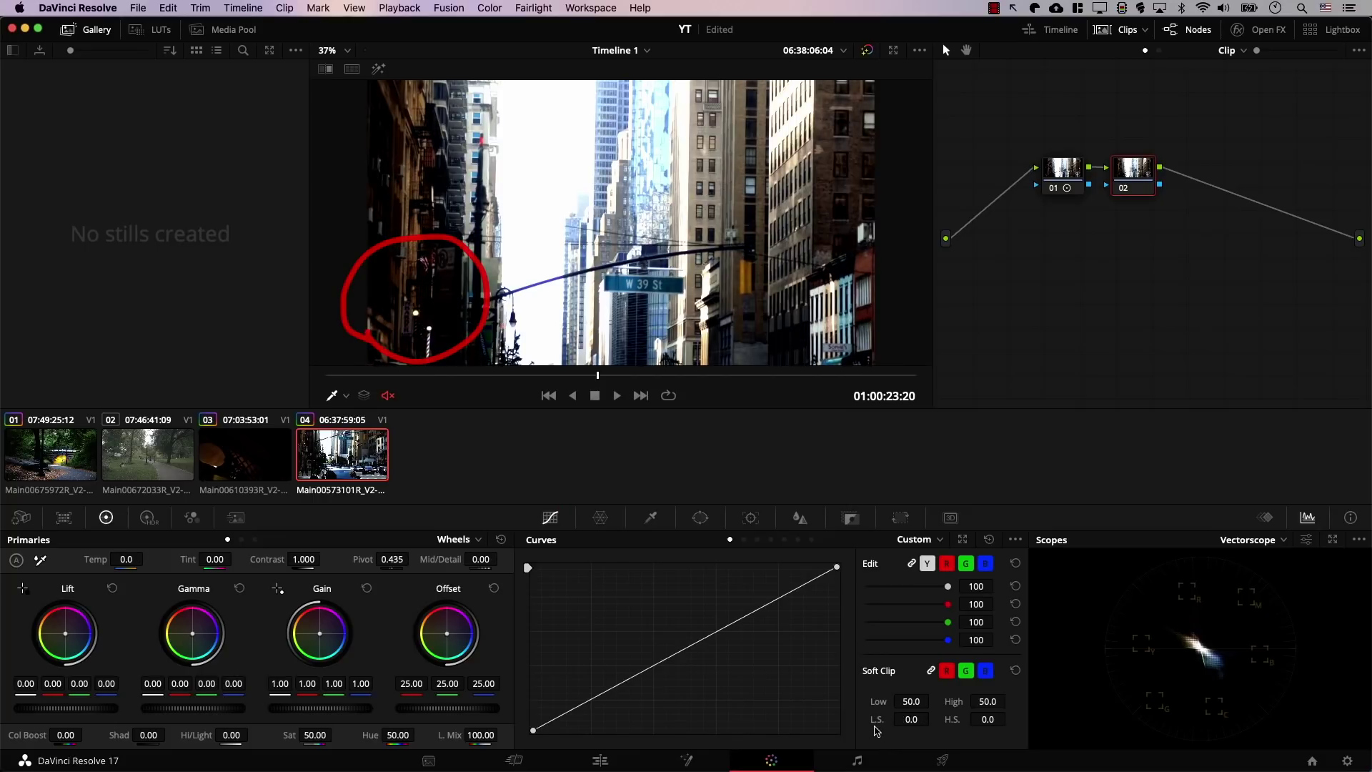